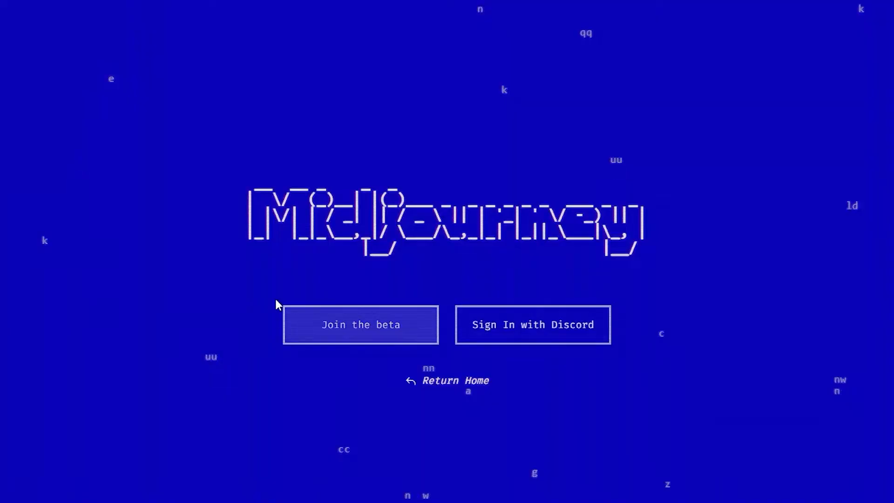
Choose signing in to Midjourney with Discord and read the manual's sections on emoji reactions and image prompting with URL
click(502, 309)
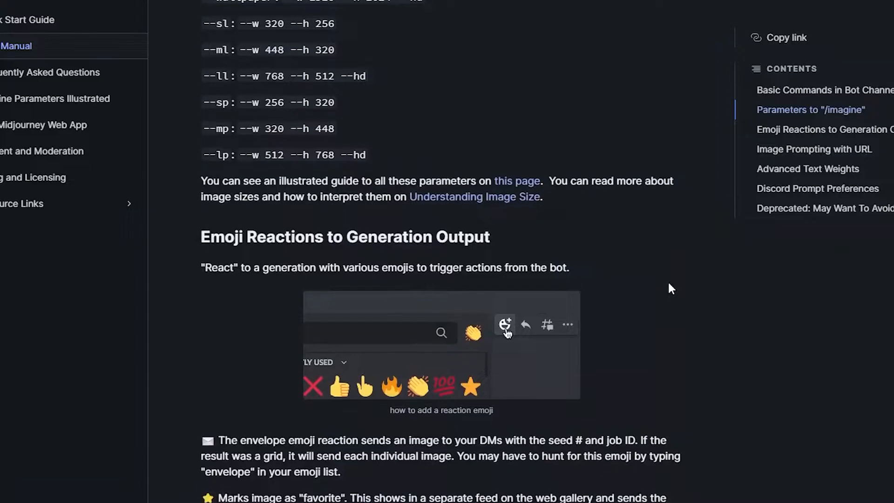
scroll(669, 284, down, 7)
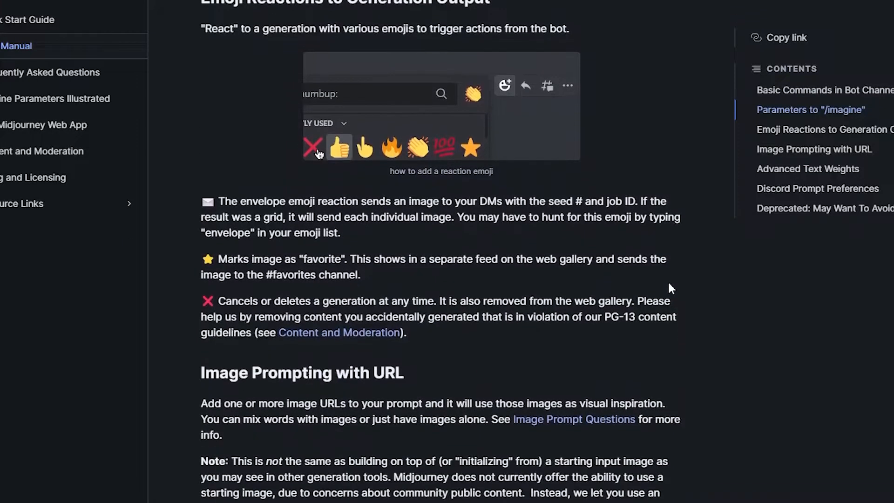
scroll(671, 289, down, 10)
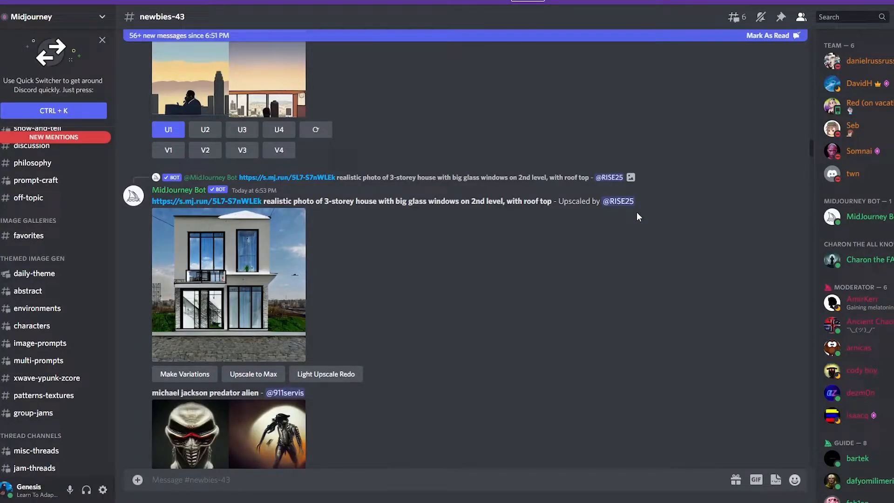
Browse the newbies-43 channel and examine the prompt and enlarged image of the max-upscaled 3-storey house with roof top
scroll(636, 233, down, 3)
scroll(625, 311, up, 3)
scroll(624, 311, down, 3)
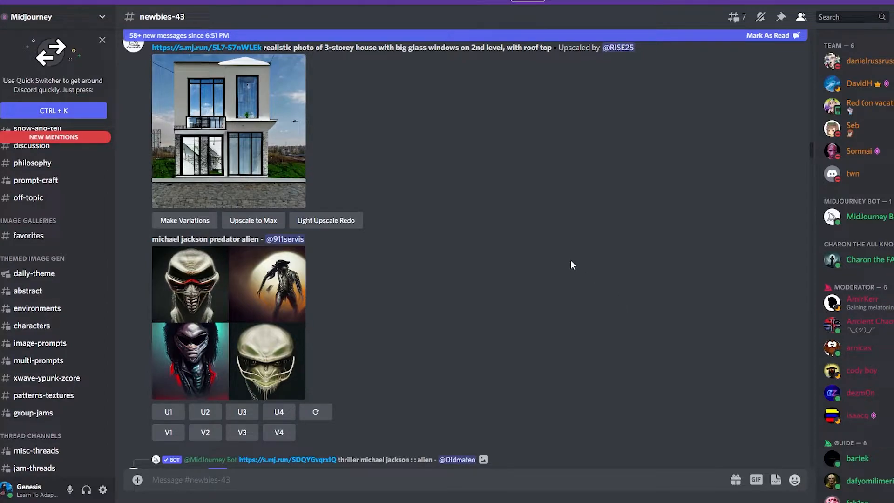
scroll(572, 264, down, 15)
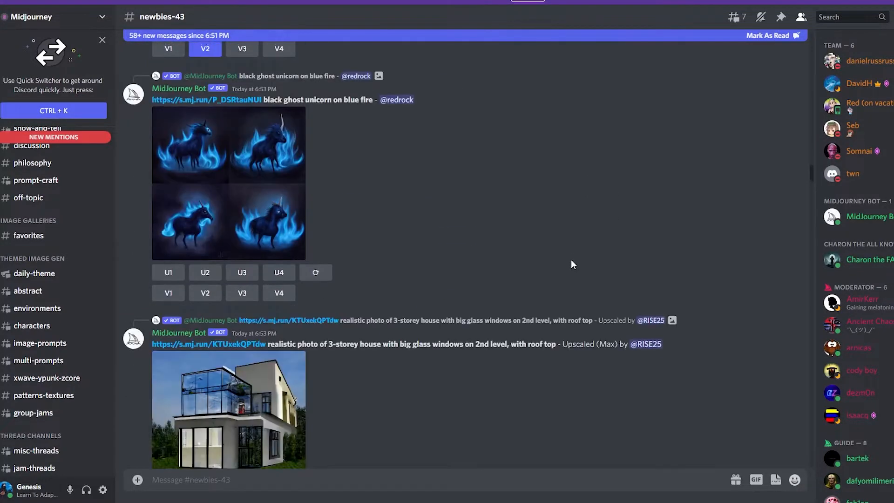
scroll(572, 262, down, 7)
scroll(572, 262, up, 4)
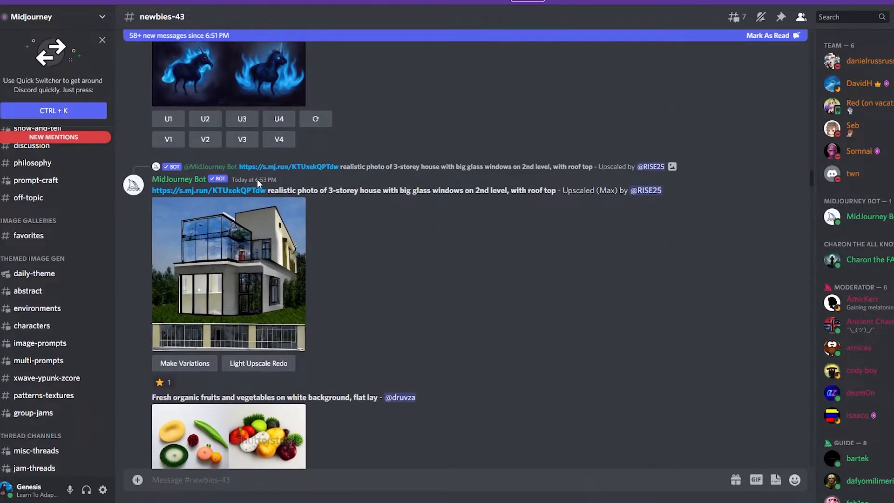
drag(276, 190, 629, 191)
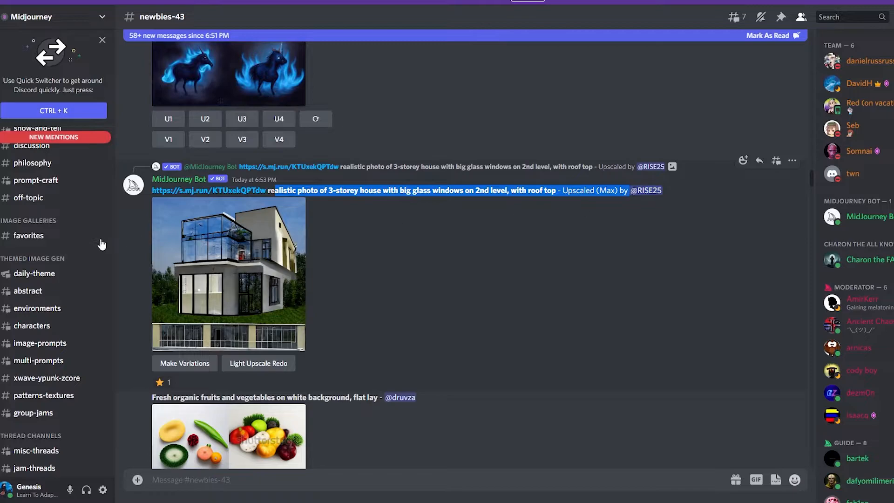
click(267, 246)
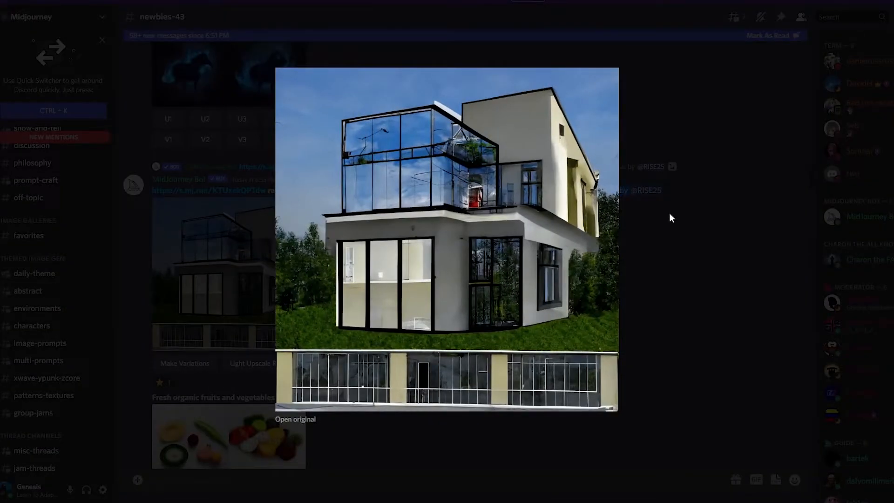
click(695, 218)
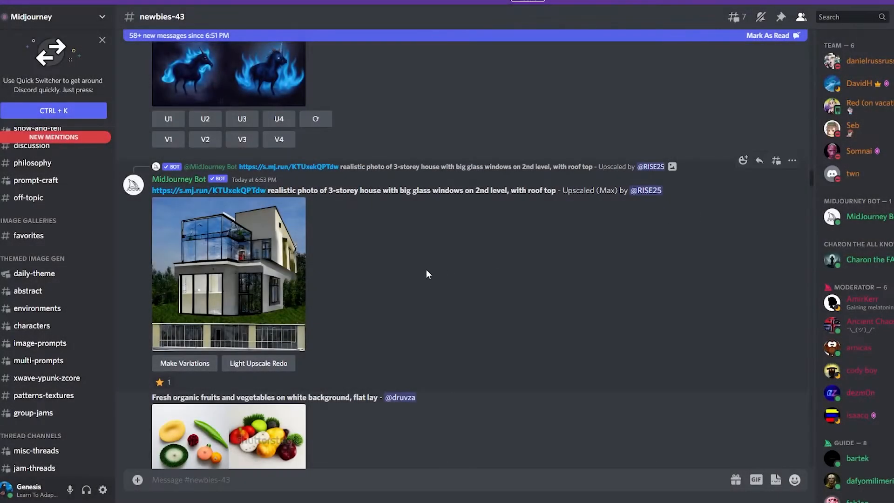
scroll(426, 269, down, 3)
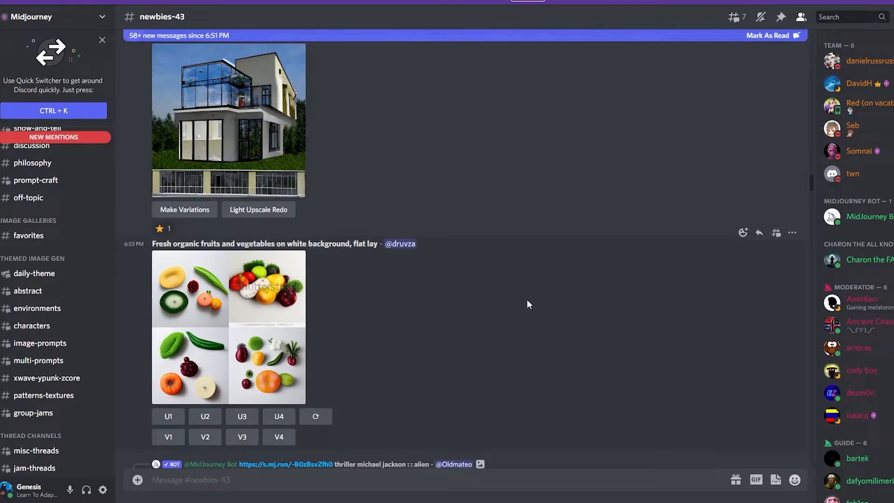
scroll(527, 300, up, 1)
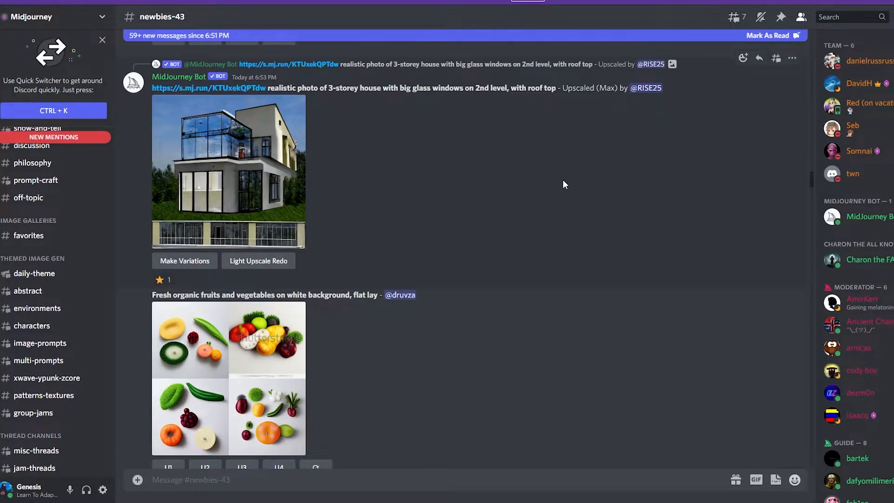
Read the prompt for the modernist house in Oscar Niemeyer style and look through the generations that follow it
scroll(562, 180, down, 20)
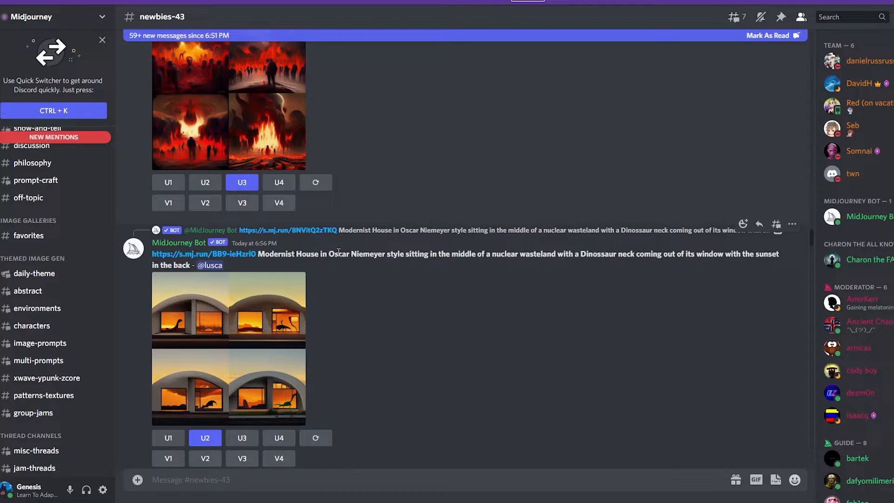
drag(339, 252, 551, 247)
scroll(448, 323, down, 4)
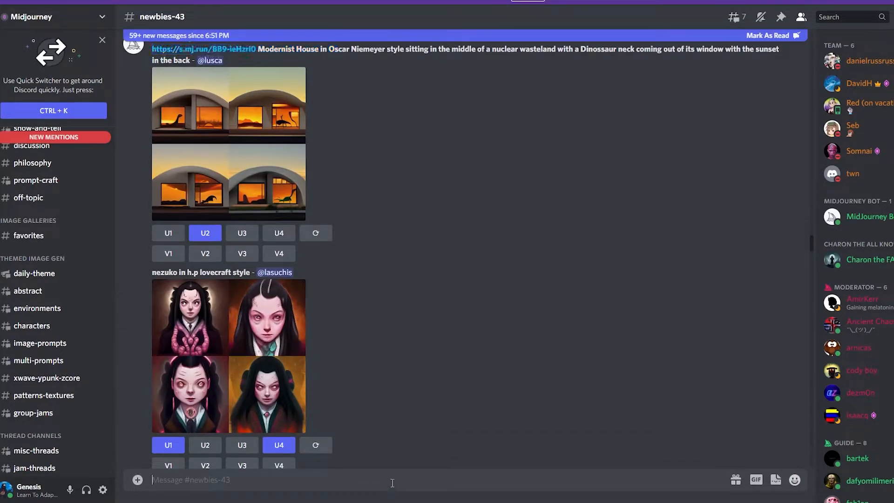
scroll(573, 349, down, 5)
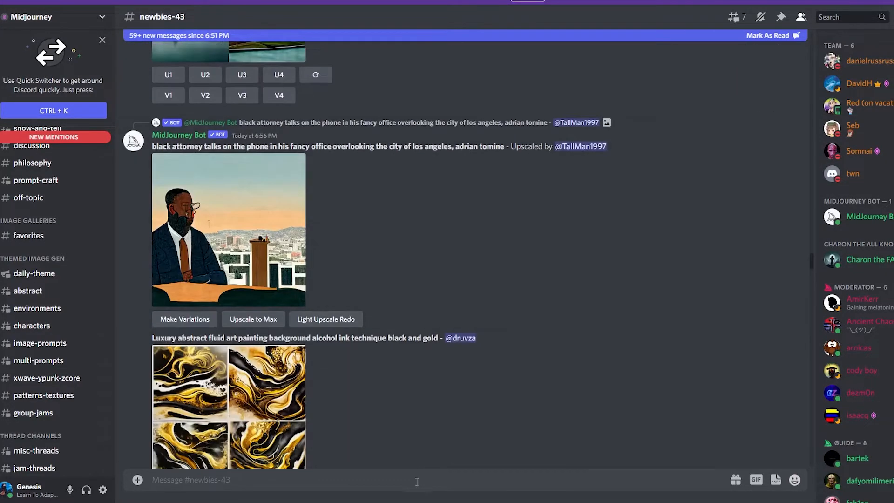
Submit an /imagine command with the prompt "modernistic house in hawai beach during sunset filled with people partying"
text(/im)
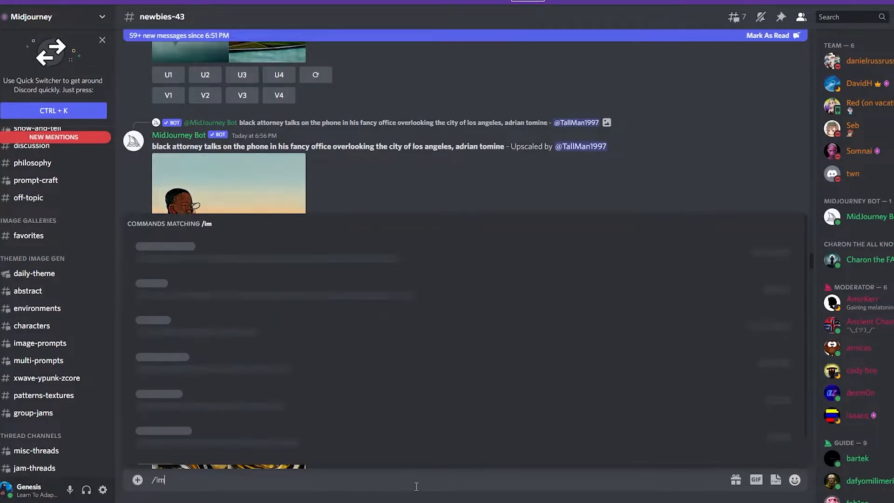
key(Tab)
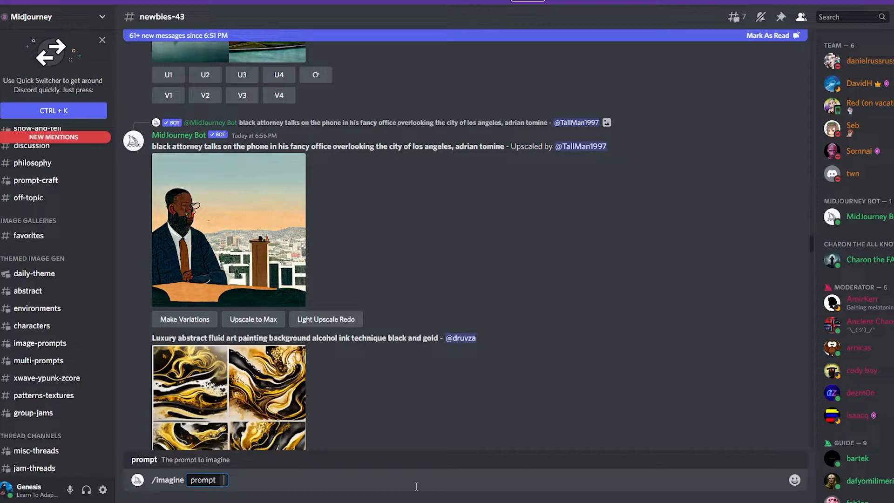
text(modernistic h)
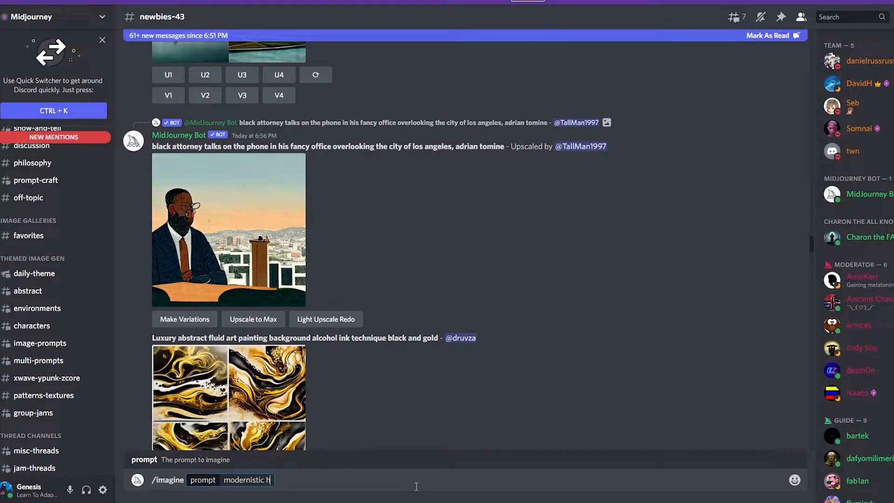
text(ouse in hawa)
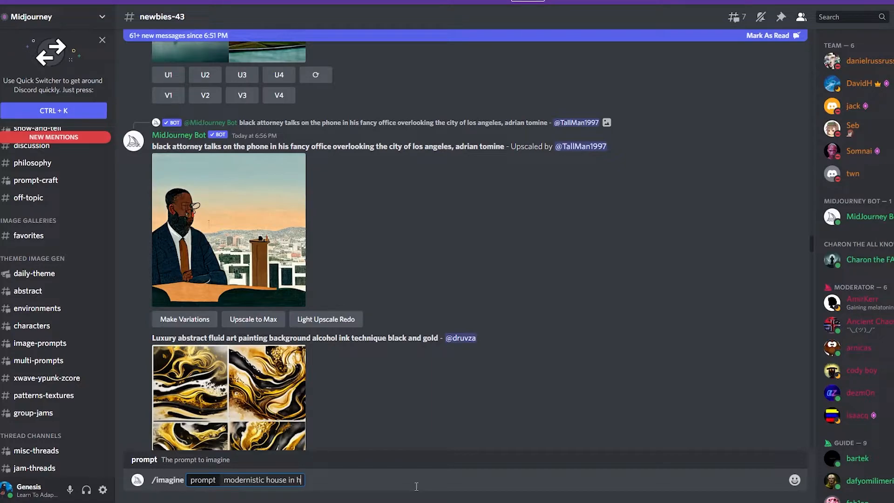
text(i beach during sunset filled with people partying)
key(Return)
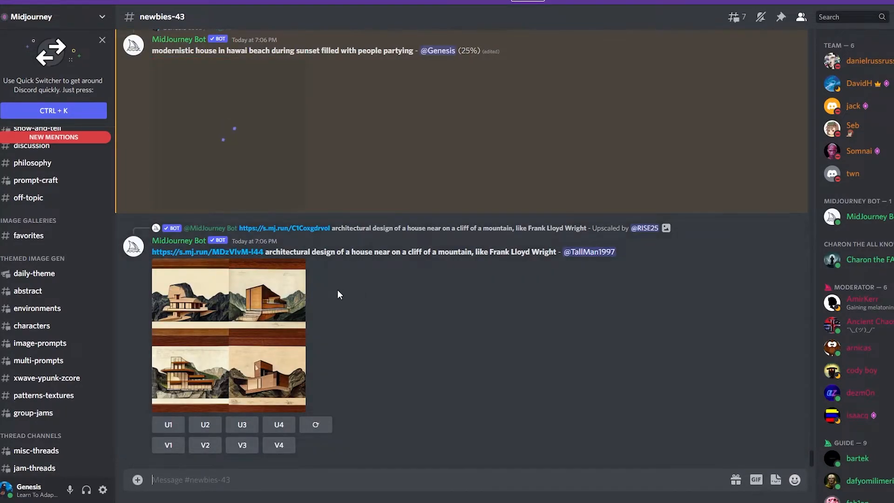
Examine the cliff house prompt, especially its Frank Lloyd Wright reference, and view its four-image grid enlarged
drag(297, 249, 531, 253)
scroll(516, 299, up, 2)
scroll(515, 299, up, 5)
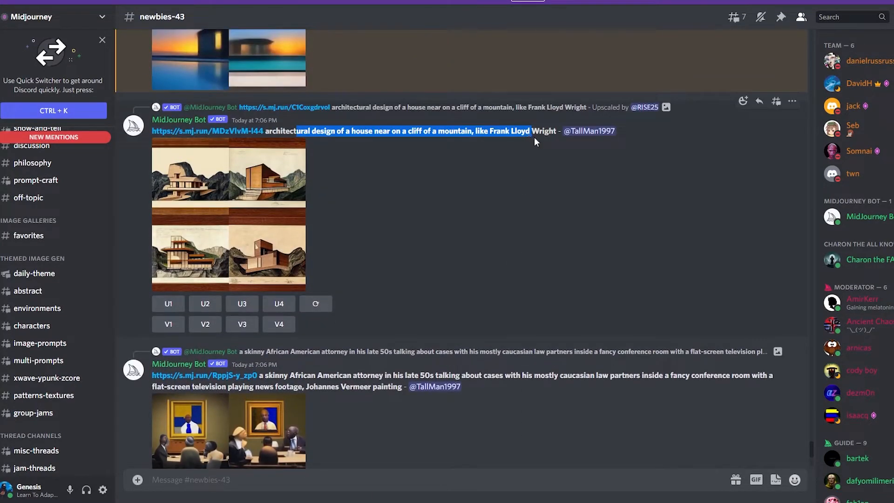
click(521, 135)
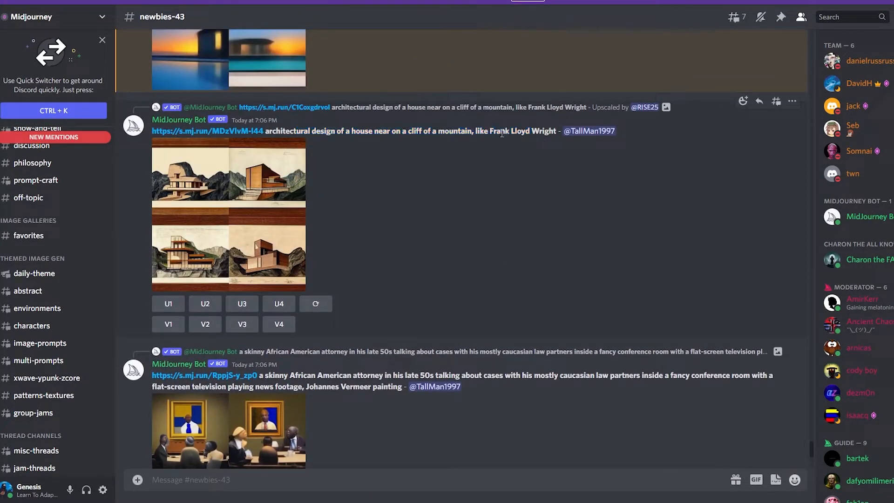
double_click(499, 131)
drag(516, 134, 554, 133)
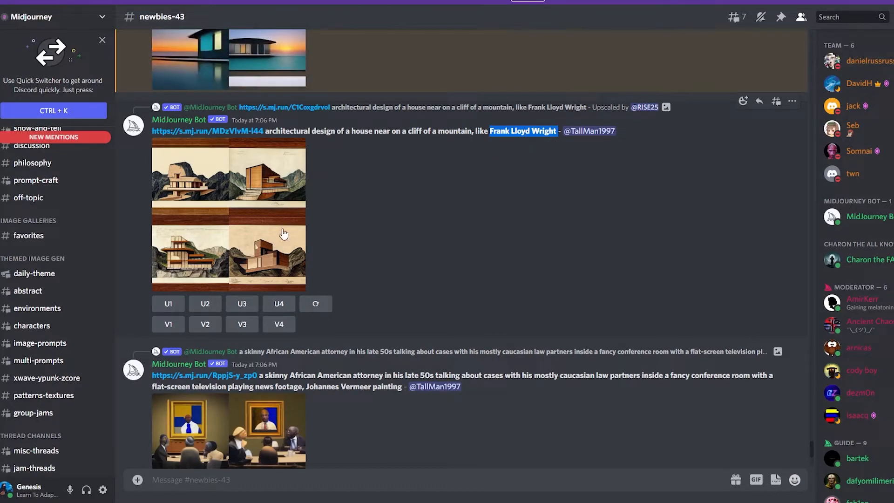
click(284, 234)
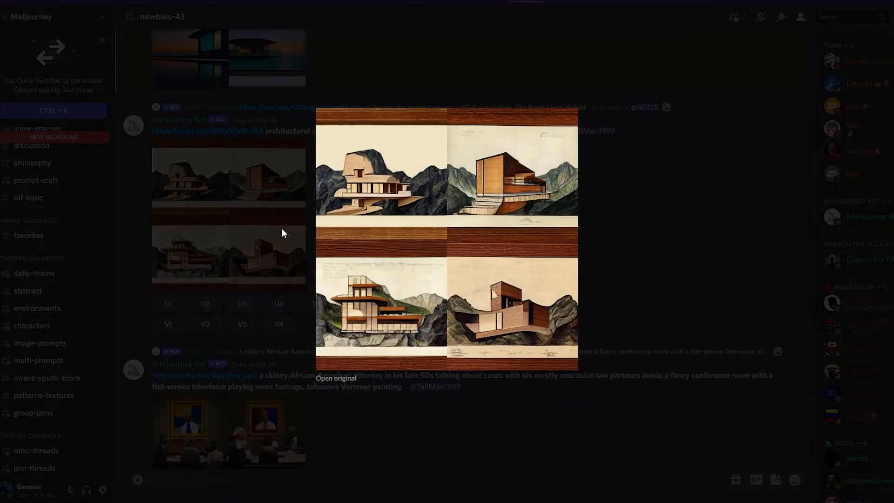
click(632, 177)
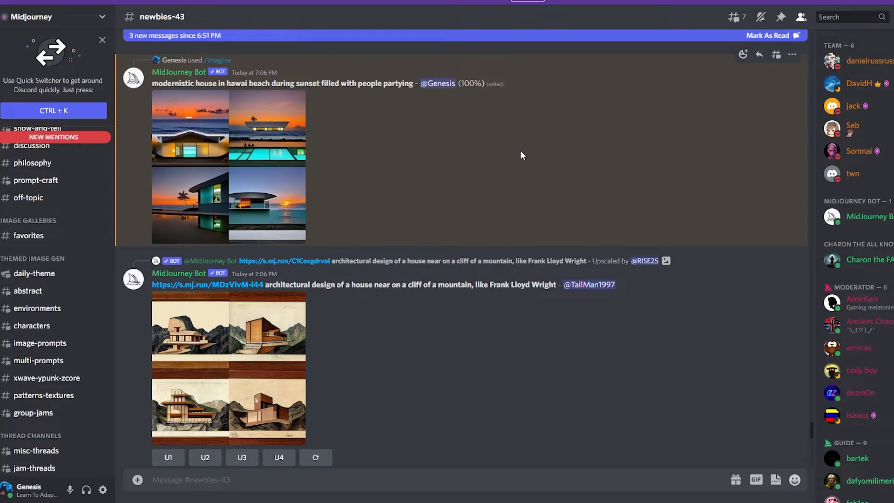
Find the finished beach house generation in the channel and inspect its four-image grid enlarged
scroll(512, 235, down, 12)
scroll(508, 247, down, 10)
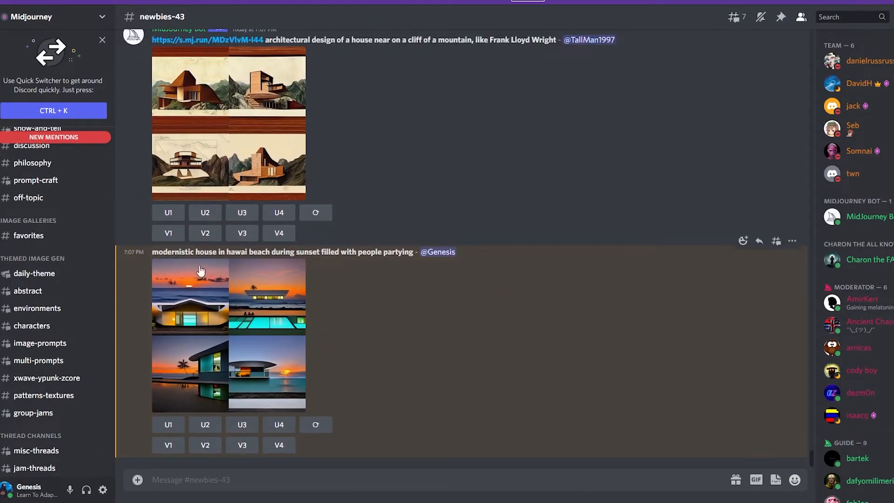
click(242, 309)
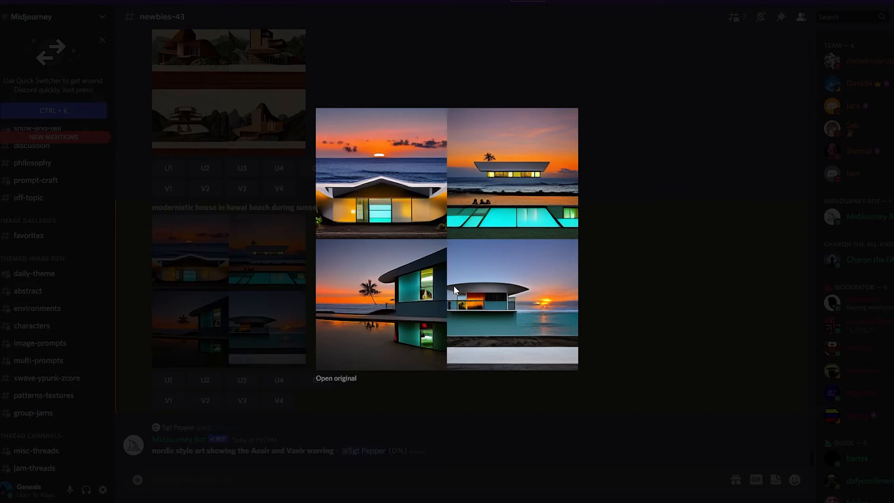
click(238, 184)
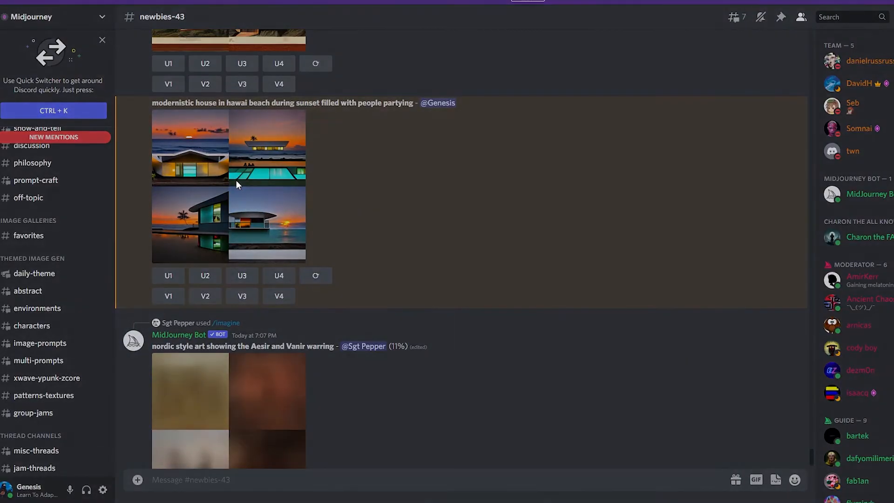
click(238, 185)
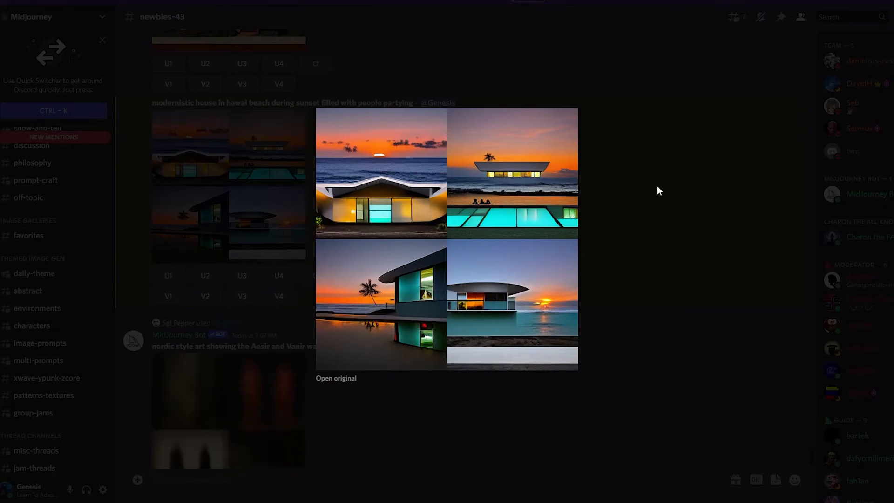
click(663, 189)
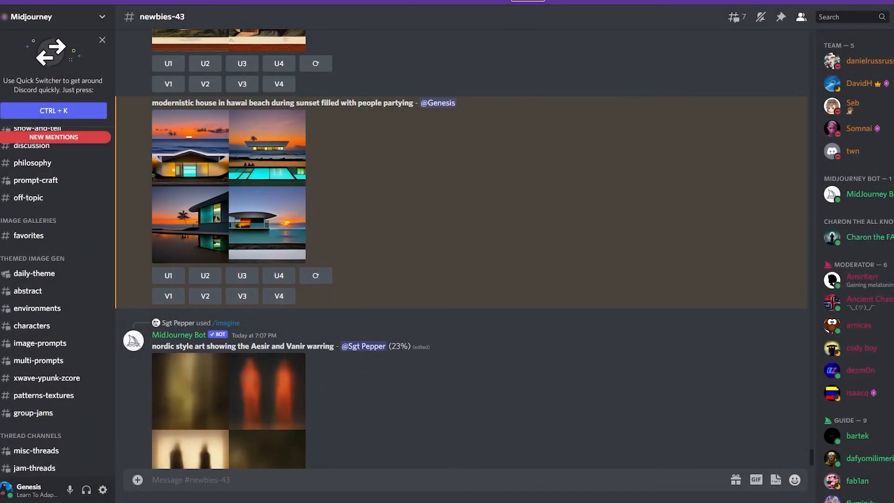